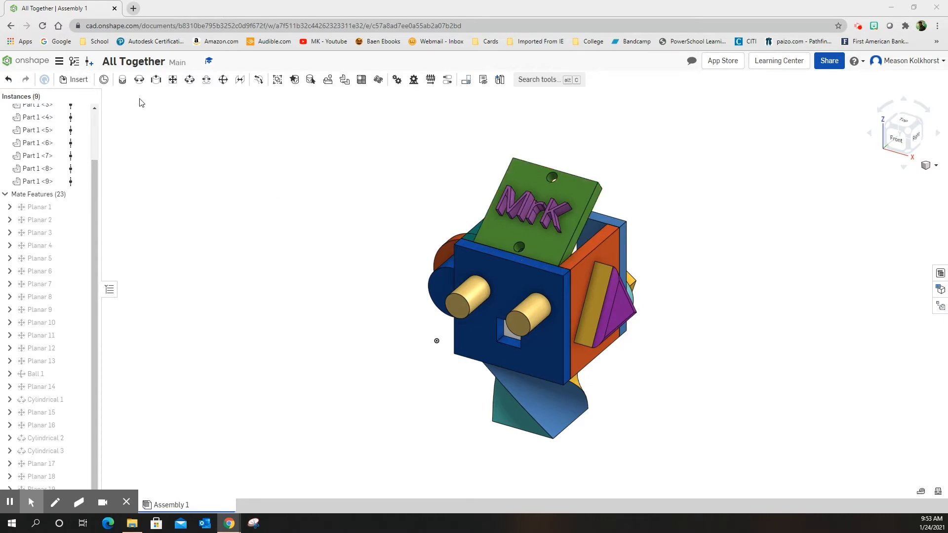
Open the Initial Ring document from the Fancy Cube folder in My Onshape as the source for a part insertion
click(74, 80)
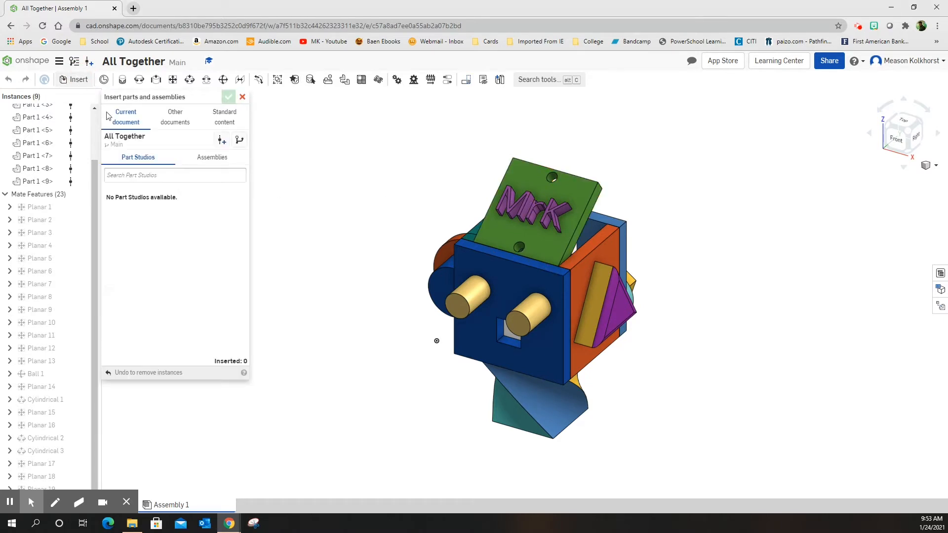
click(182, 122)
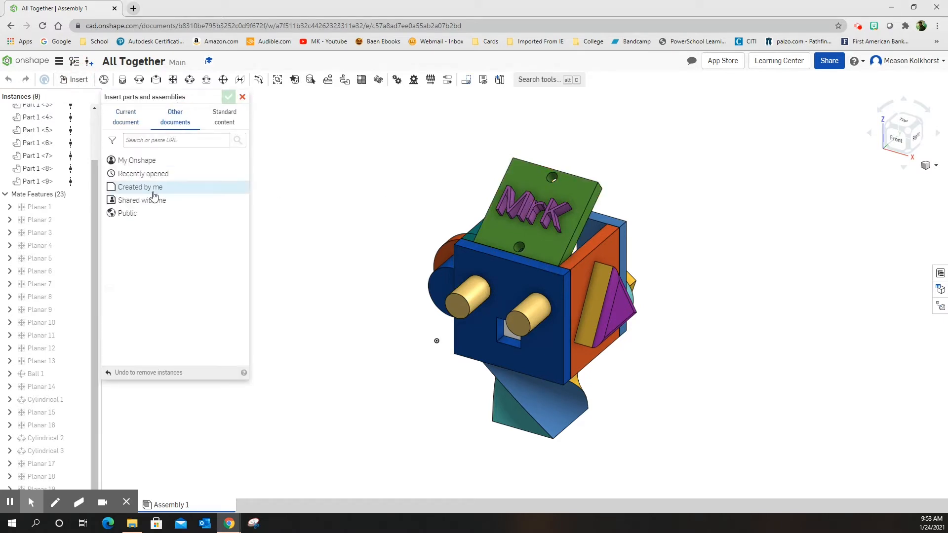
click(154, 162)
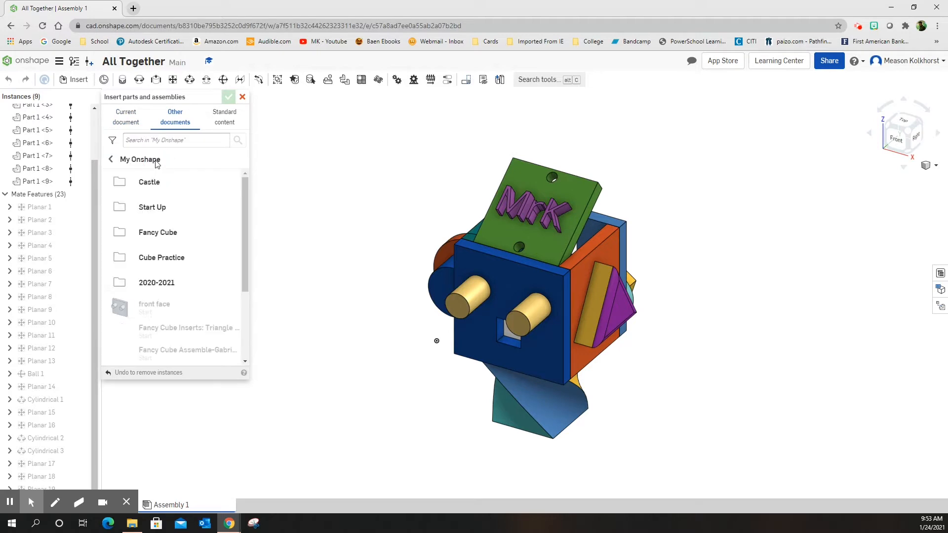
click(167, 240)
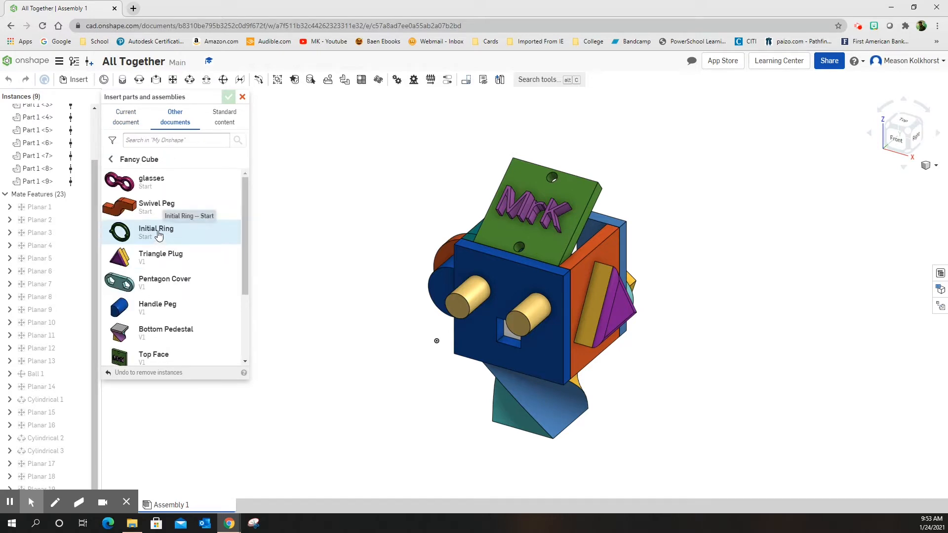
click(159, 234)
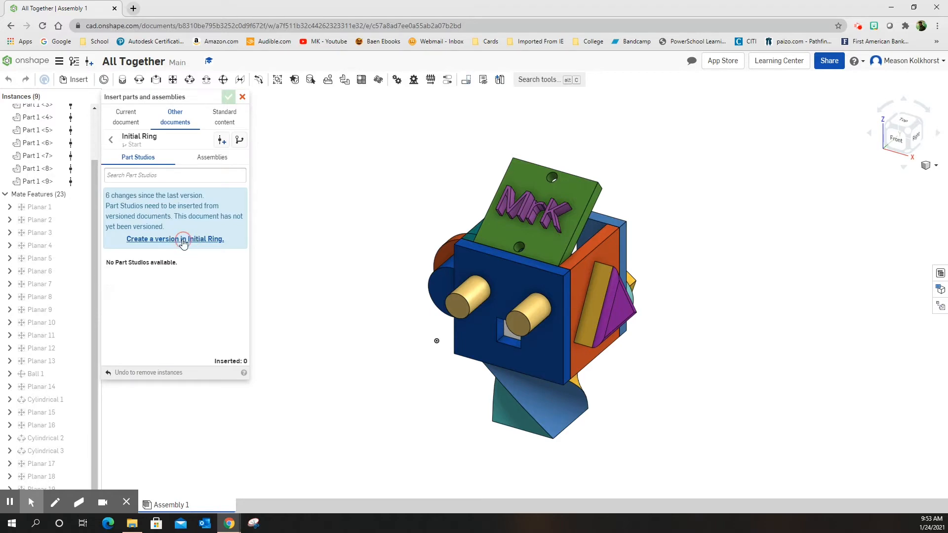
Create version V1 of Initial Ring and insert one copy of its ring part beside the cube assembly
click(183, 240)
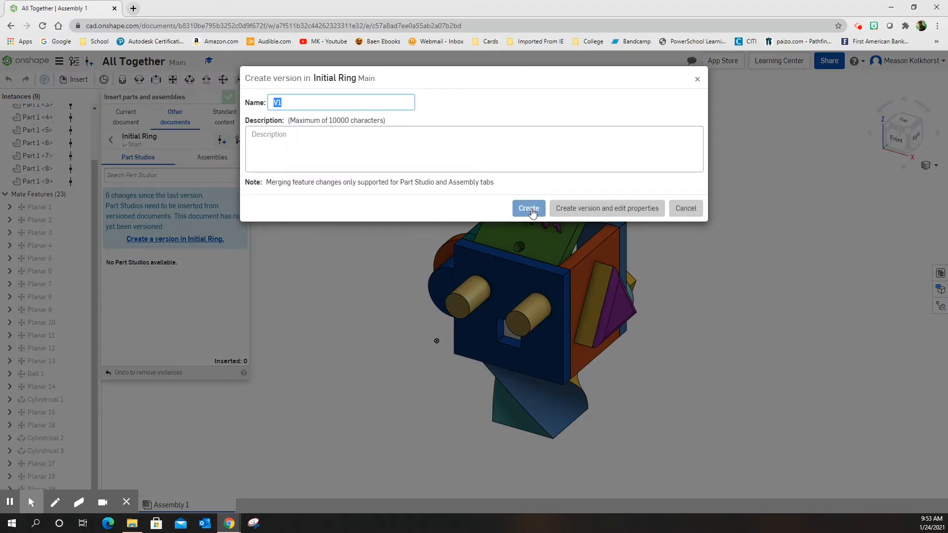
click(529, 208)
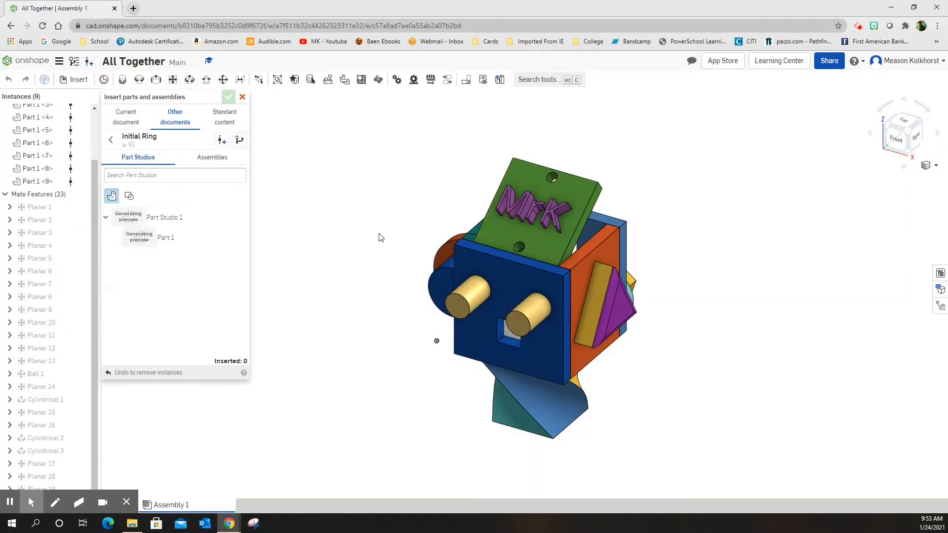
click(195, 215)
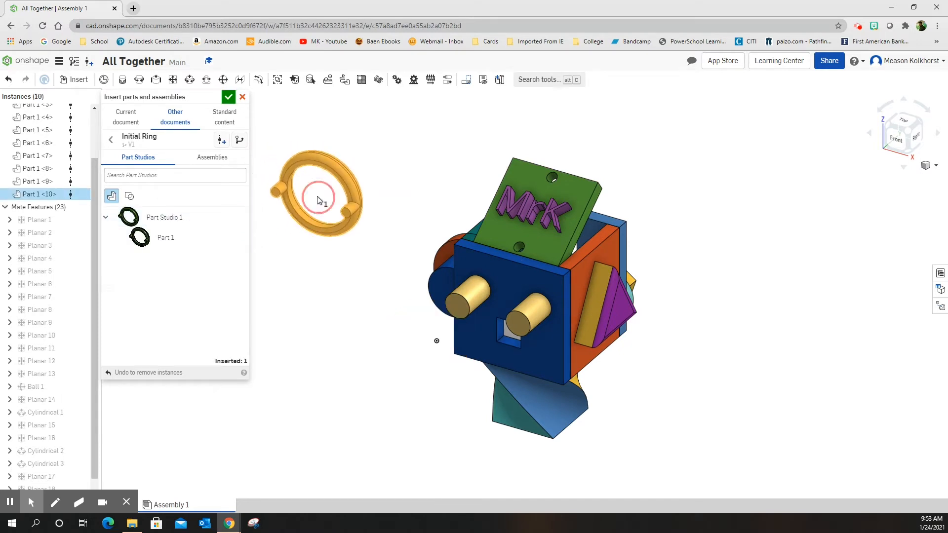
click(228, 97)
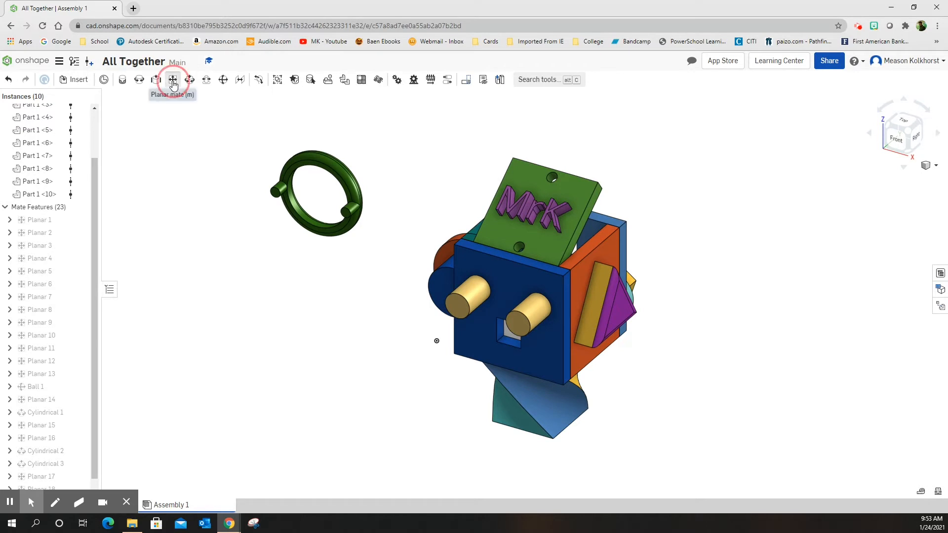
Add a planar mate between the ring's flat peg-side face and the green lid's outer face, flipping the alignment so the pegs face the lid
click(172, 80)
scroll(321, 205, up, 5)
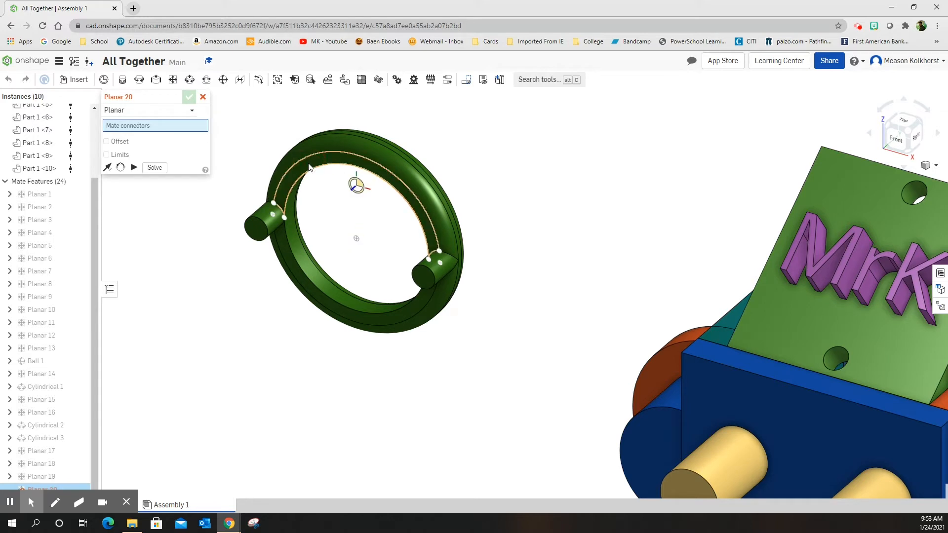
scroll(542, 160, up, 2)
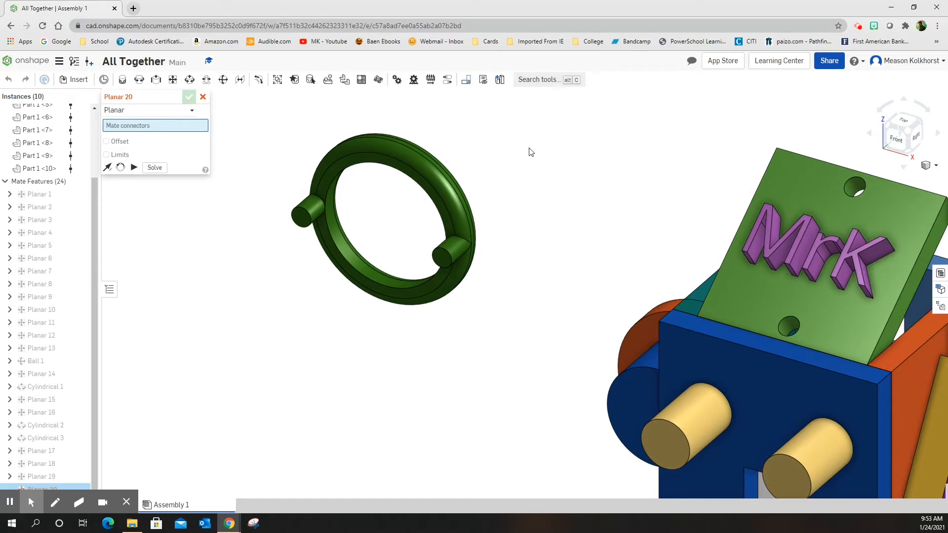
click(386, 162)
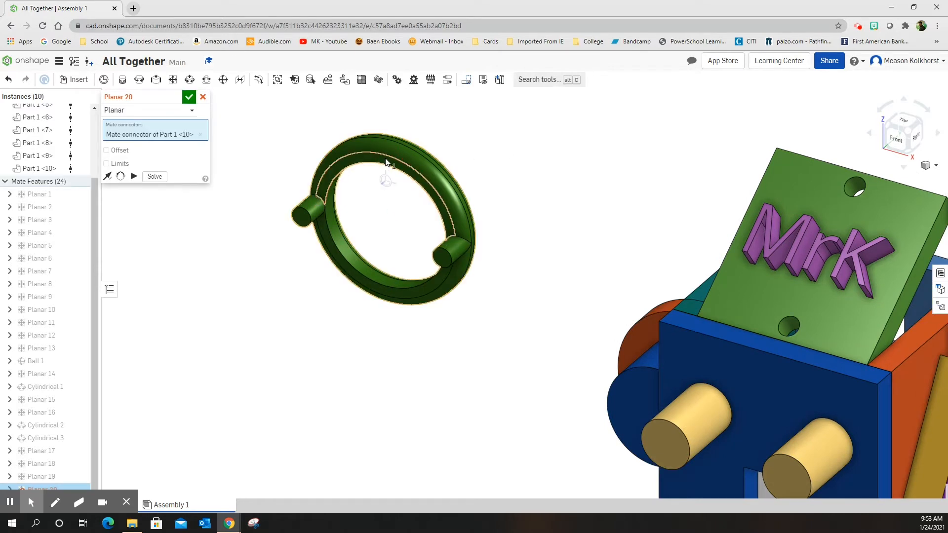
scroll(556, 159, up, 1)
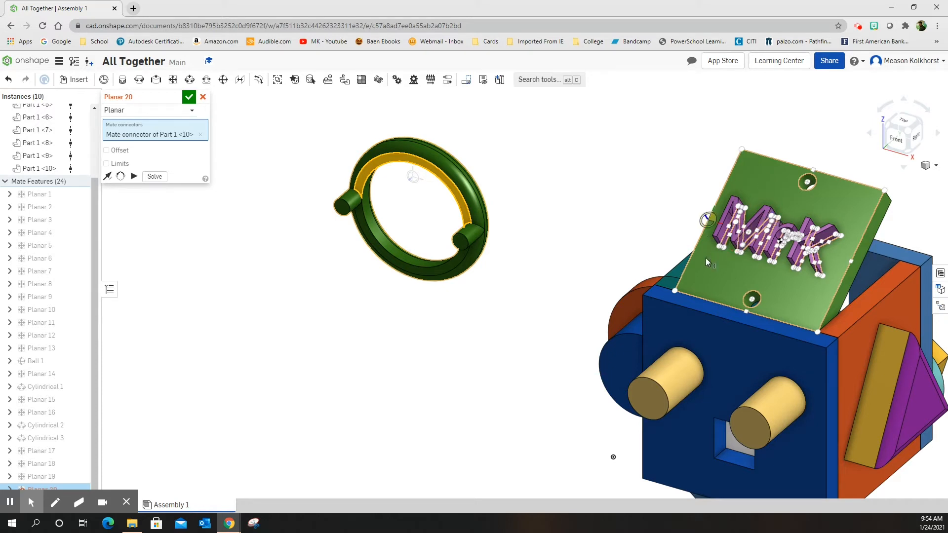
click(759, 171)
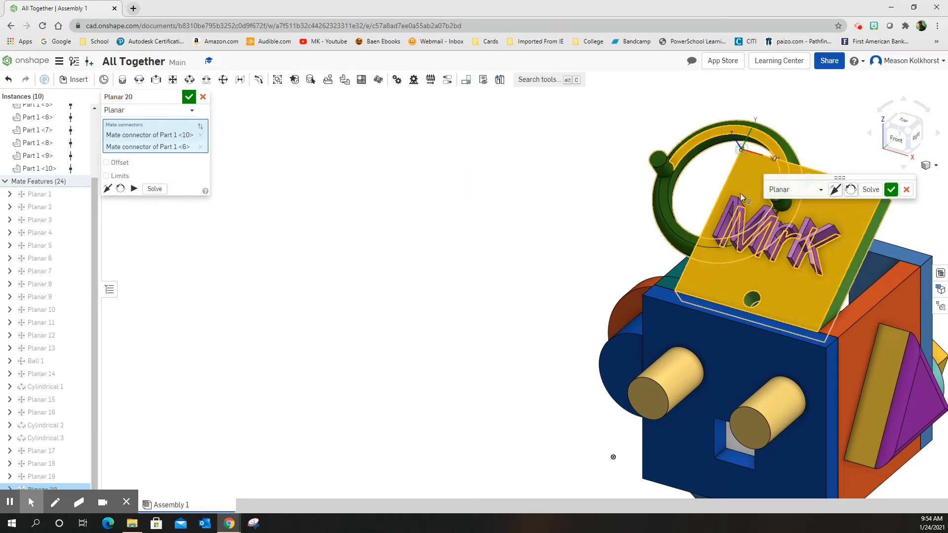
click(836, 190)
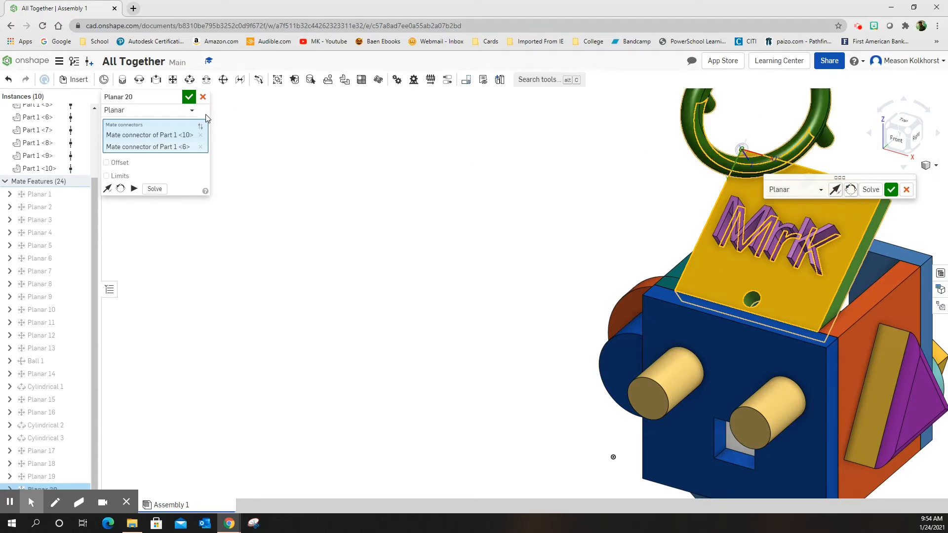
click(188, 97)
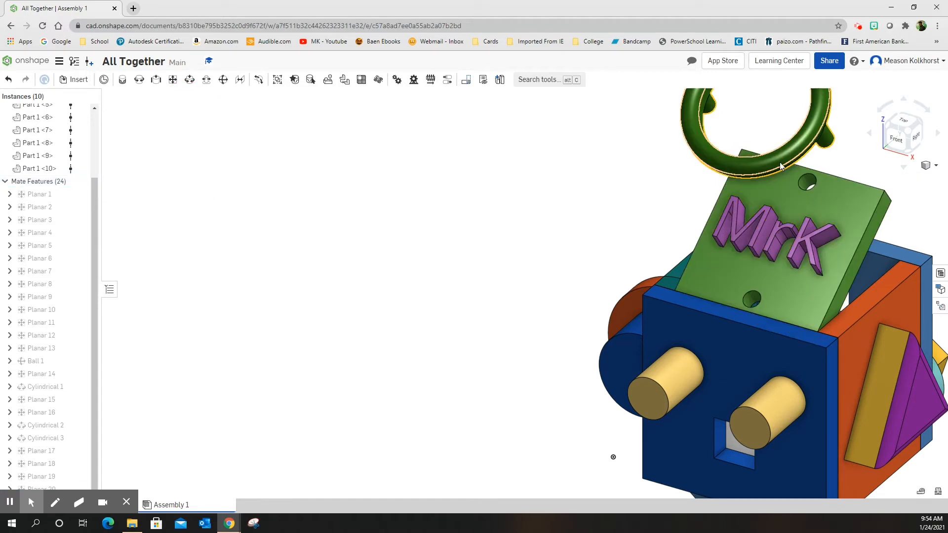
Move the ring clear of the green lid within its mated plane and lower the lid slightly, viewed from the right
drag(782, 166, 613, 203)
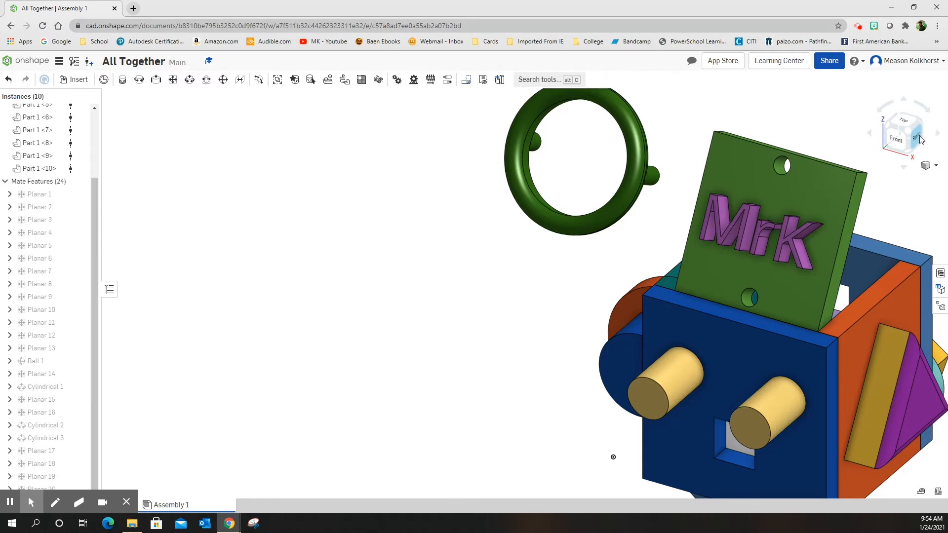
click(918, 139)
click(526, 124)
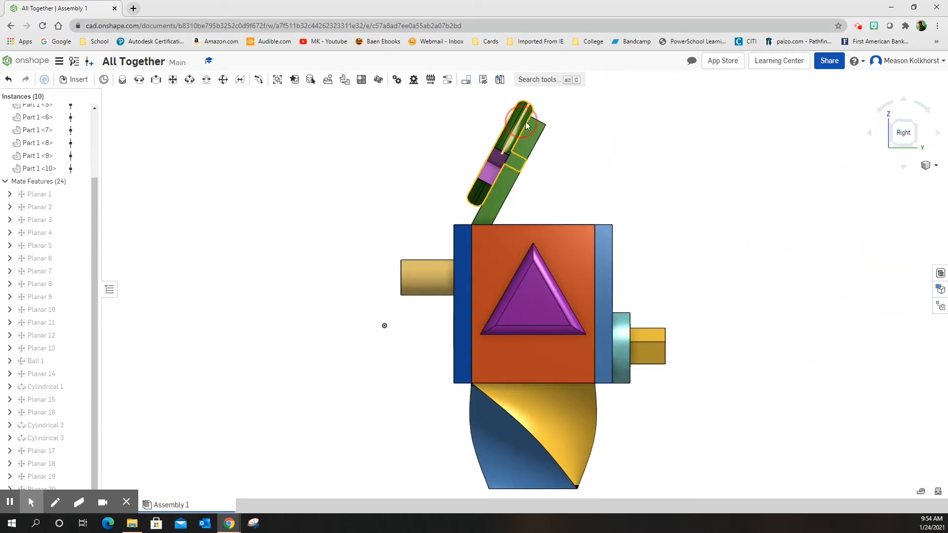
drag(526, 123, 602, 135)
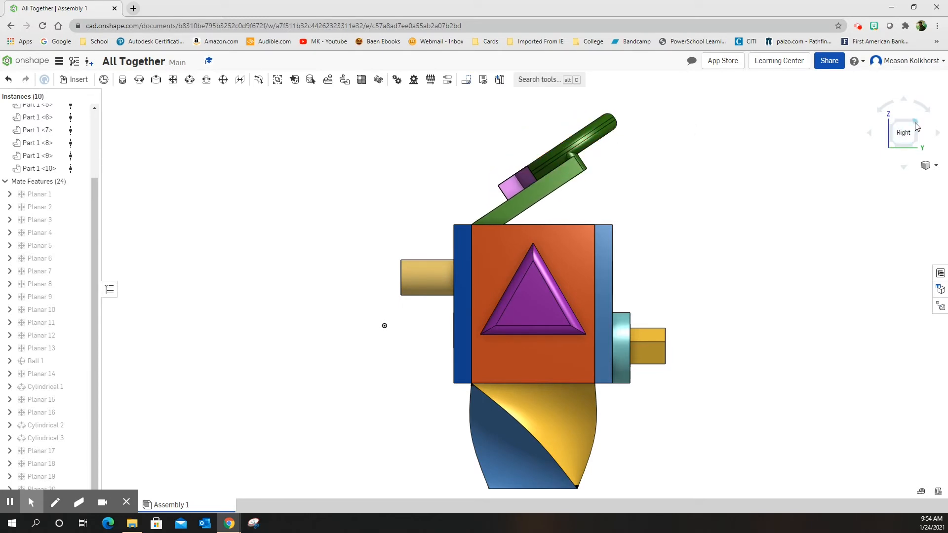
Add a cylindrical mate between the end of the ring's nearest peg and the green lid's upper hole, checking the alignment from several sides
click(916, 127)
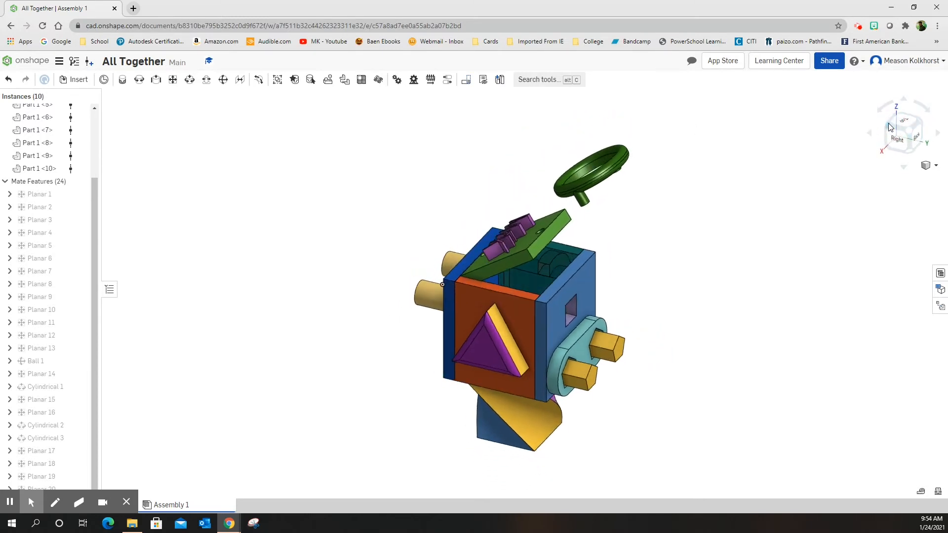
scroll(566, 196, up, 3)
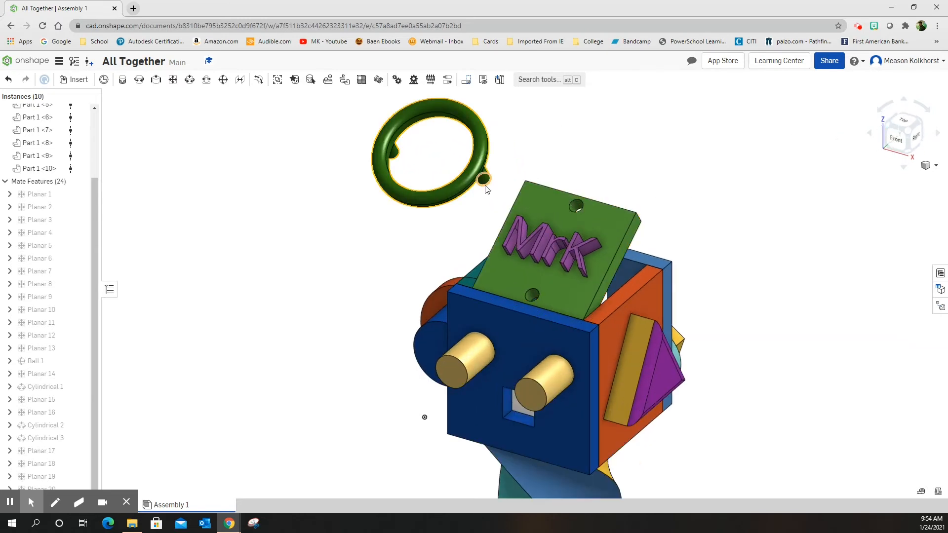
scroll(487, 189, up, 2)
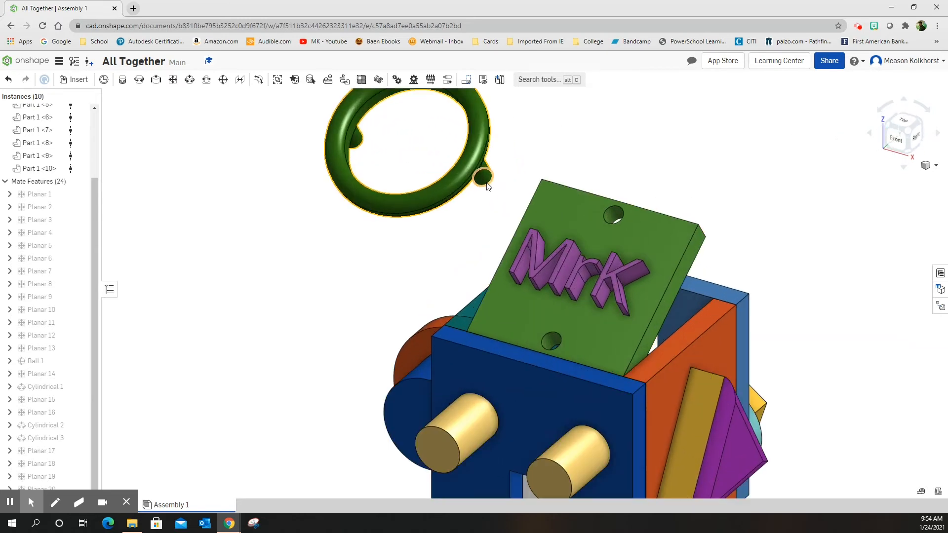
click(191, 80)
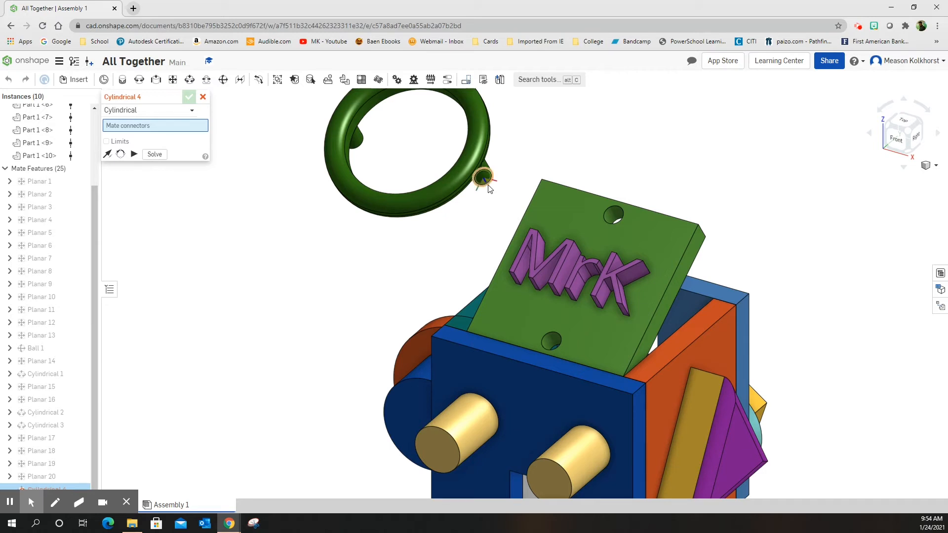
scroll(489, 188, up, 4)
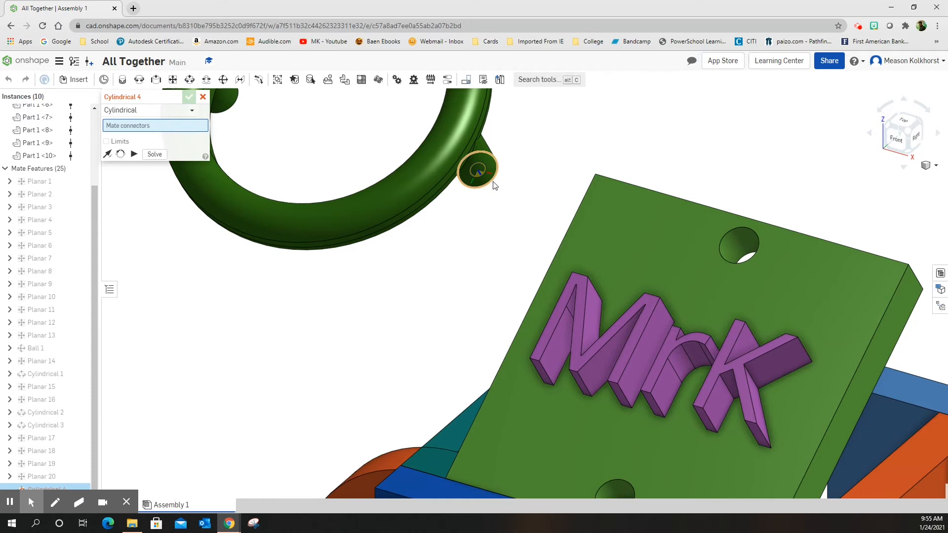
click(494, 184)
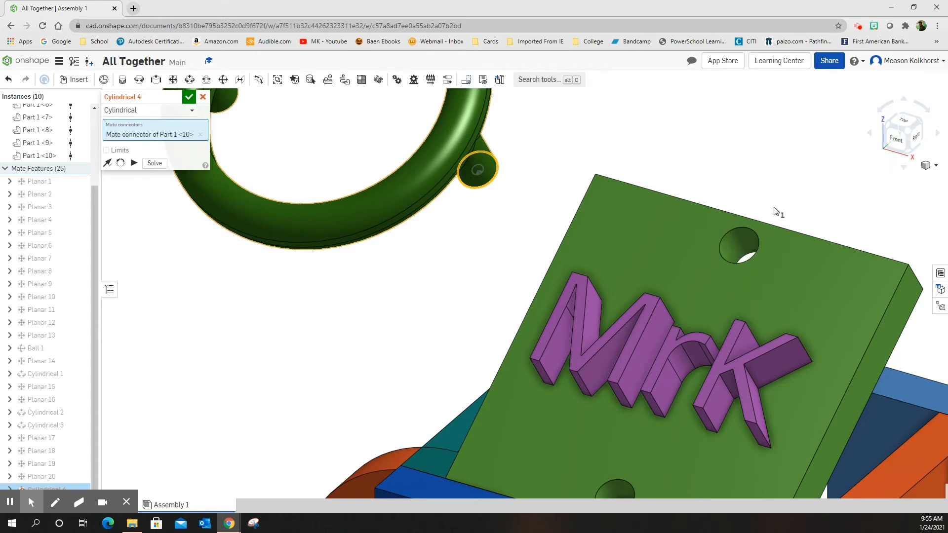
right_drag(734, 244, 779, 271)
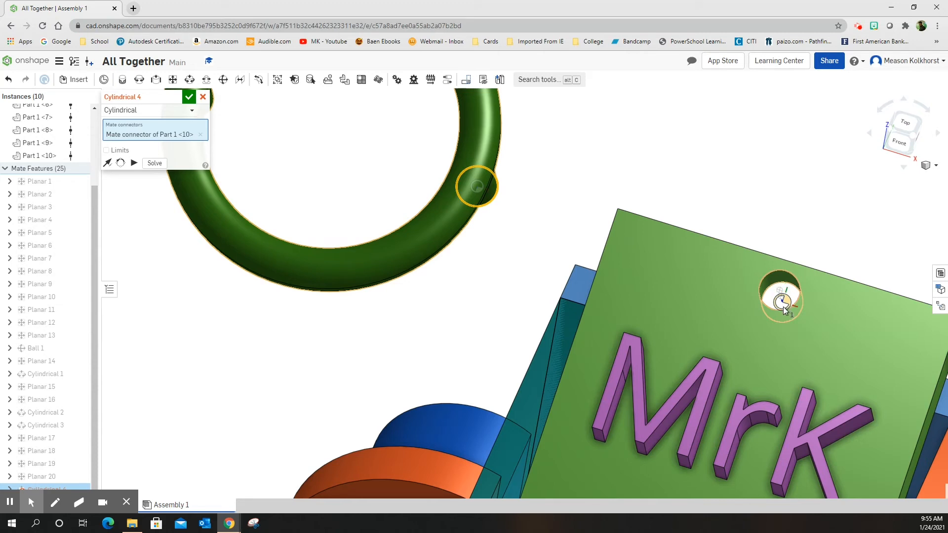
click(784, 308)
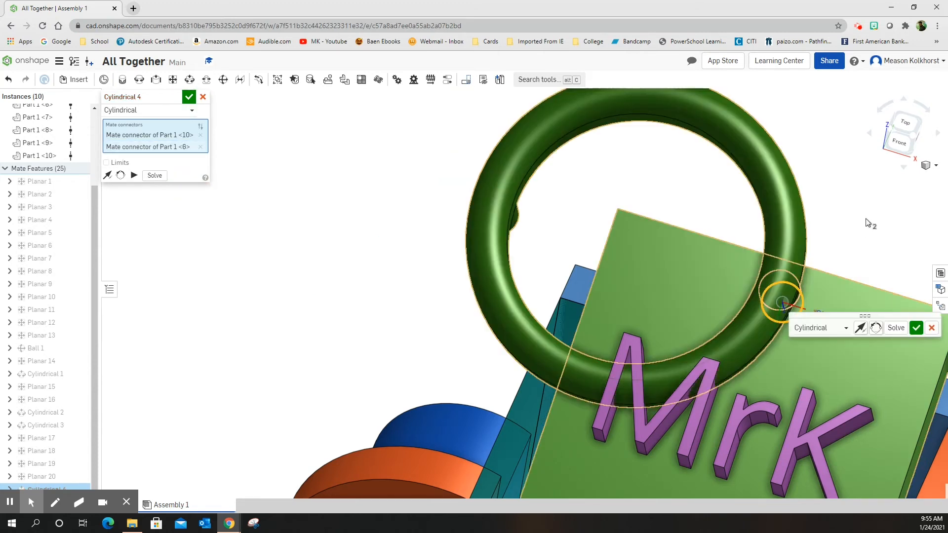
click(921, 120)
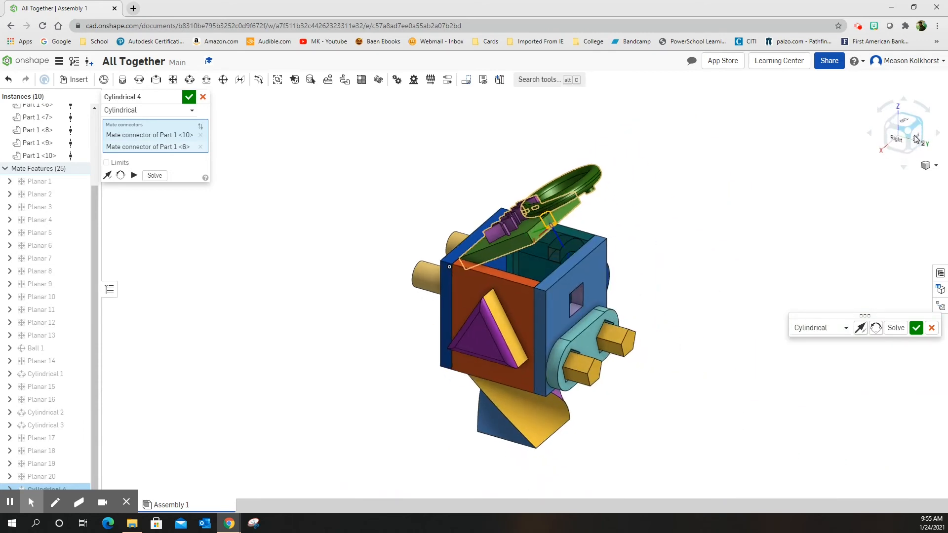
click(913, 138)
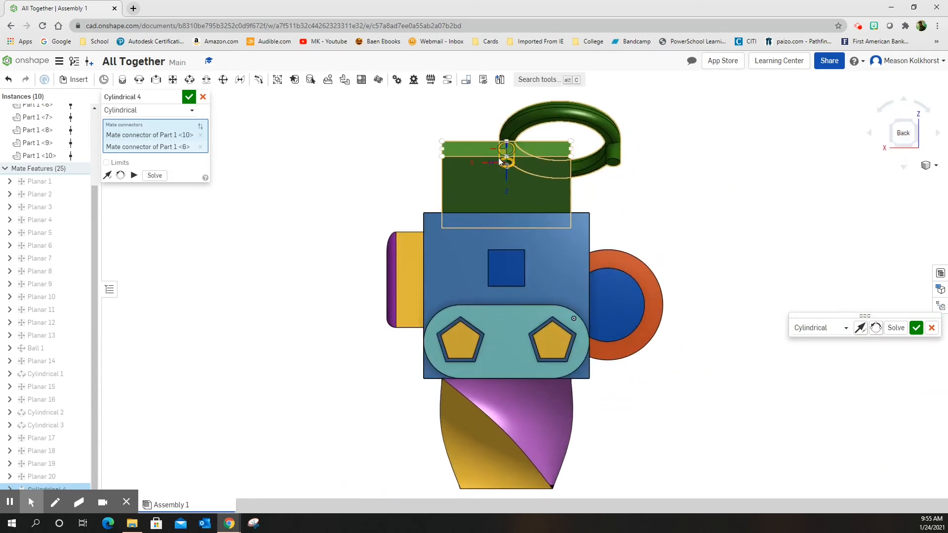
click(920, 124)
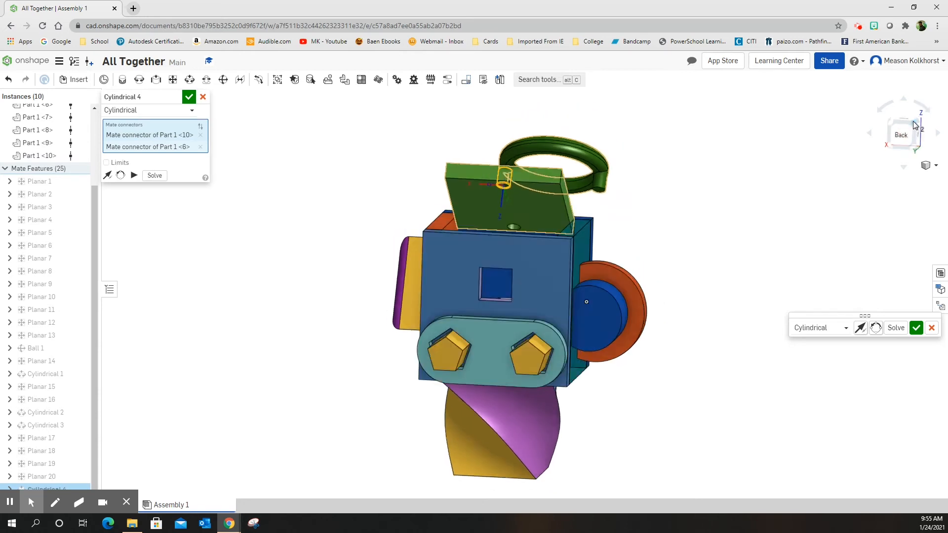
click(922, 125)
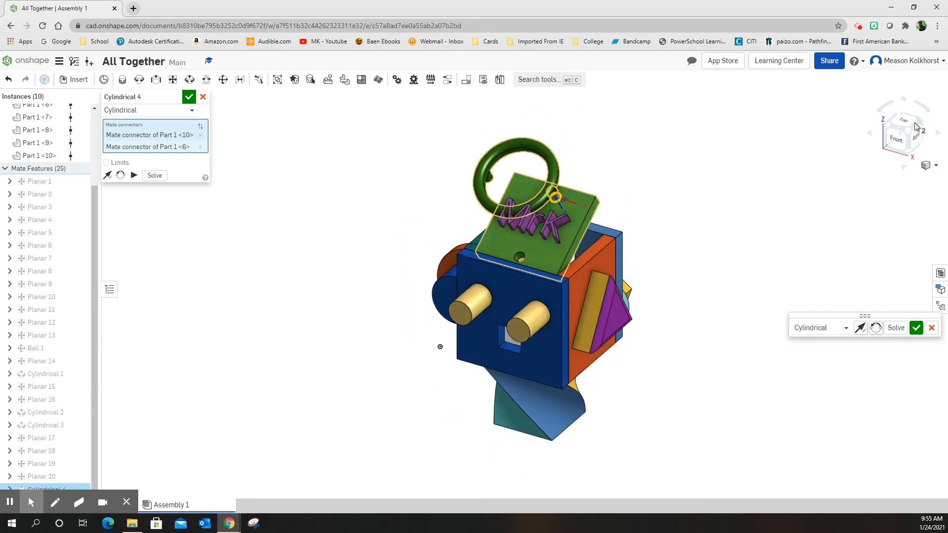
click(190, 99)
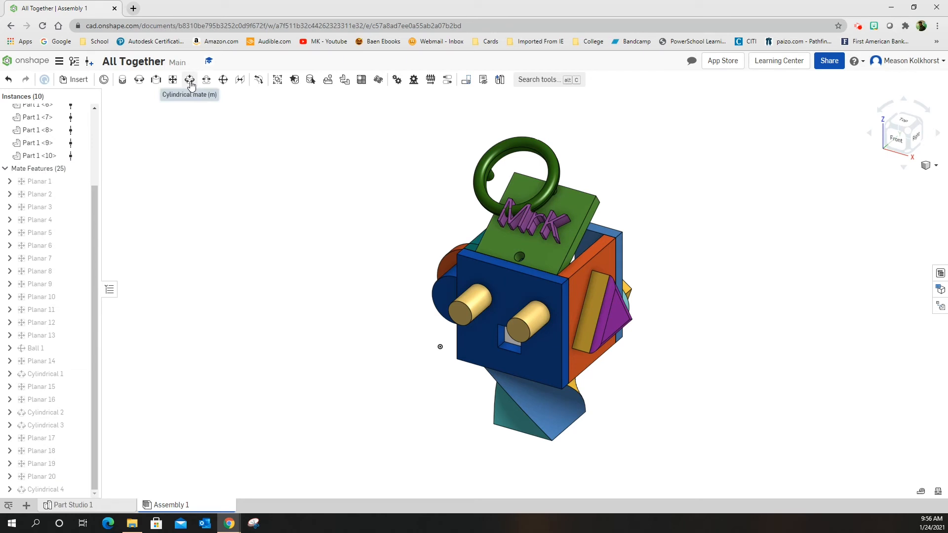
Add a cylindrical mate between the end of the ring's remaining peg and the inner end of the green lid's lower hole, checking the fit around the lettering
click(189, 82)
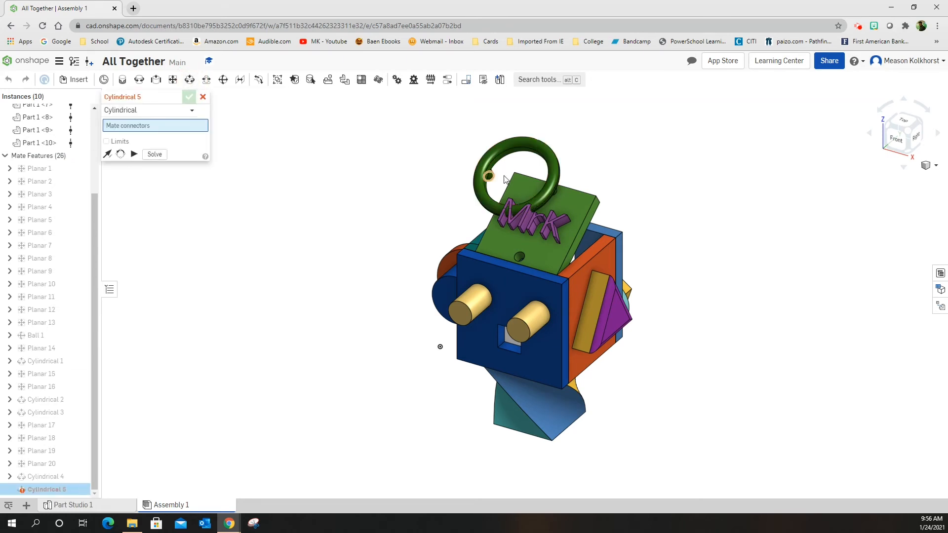
scroll(499, 180, up, 3)
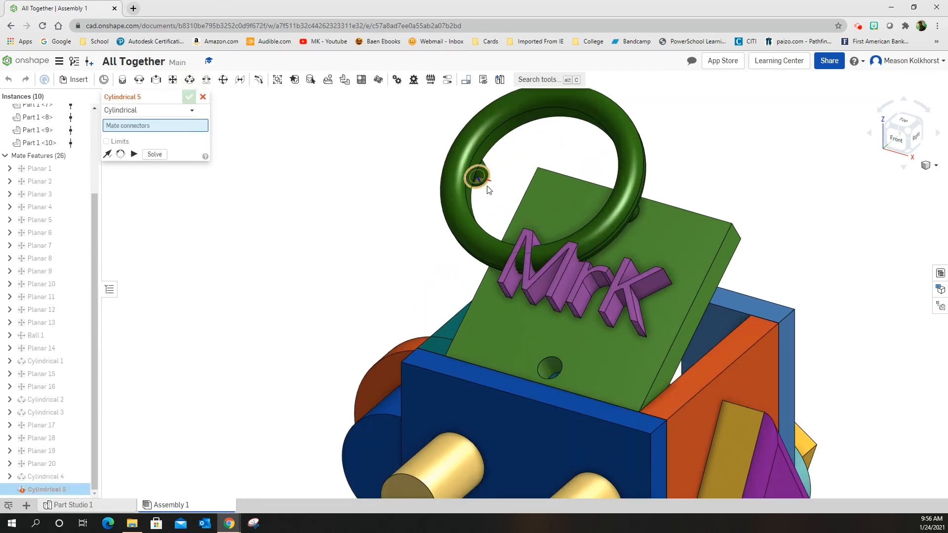
click(488, 188)
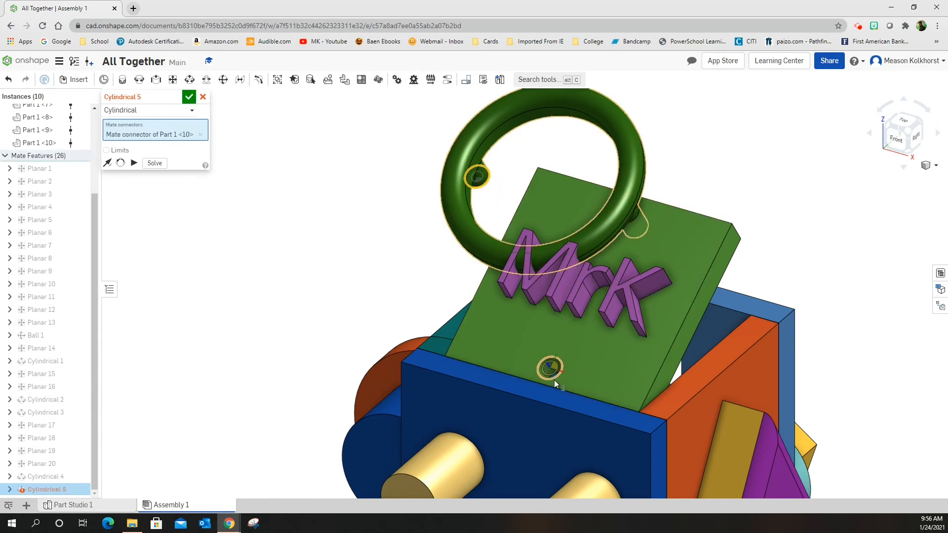
scroll(557, 395, up, 4)
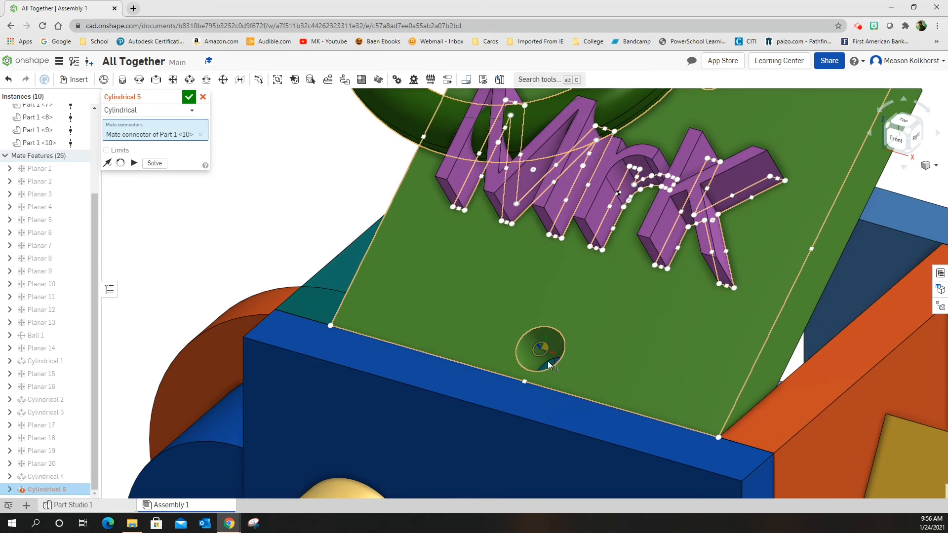
scroll(547, 363, up, 3)
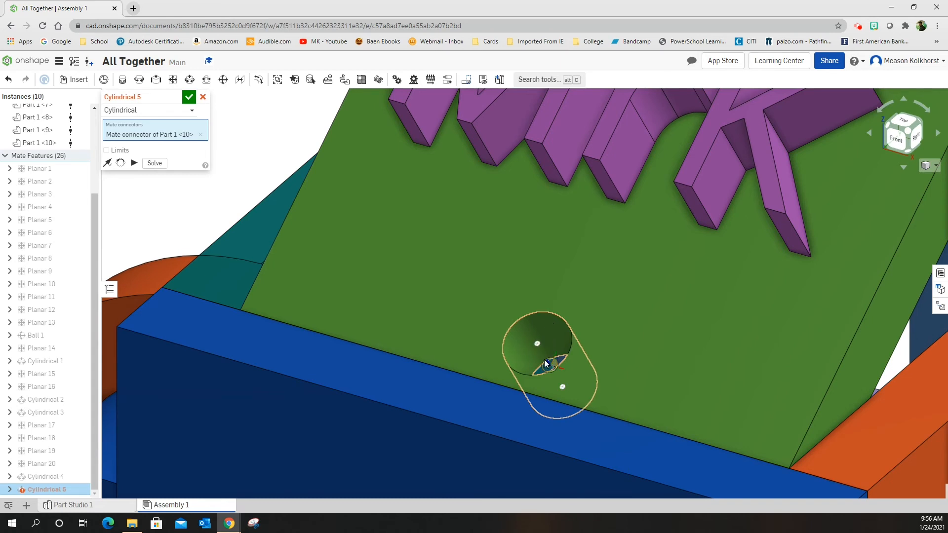
click(561, 390)
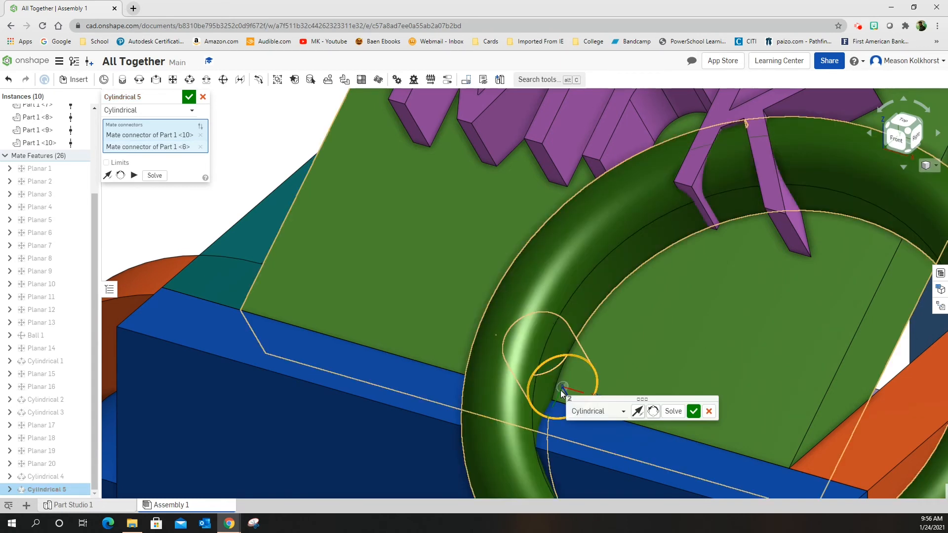
scroll(562, 388, down, 5)
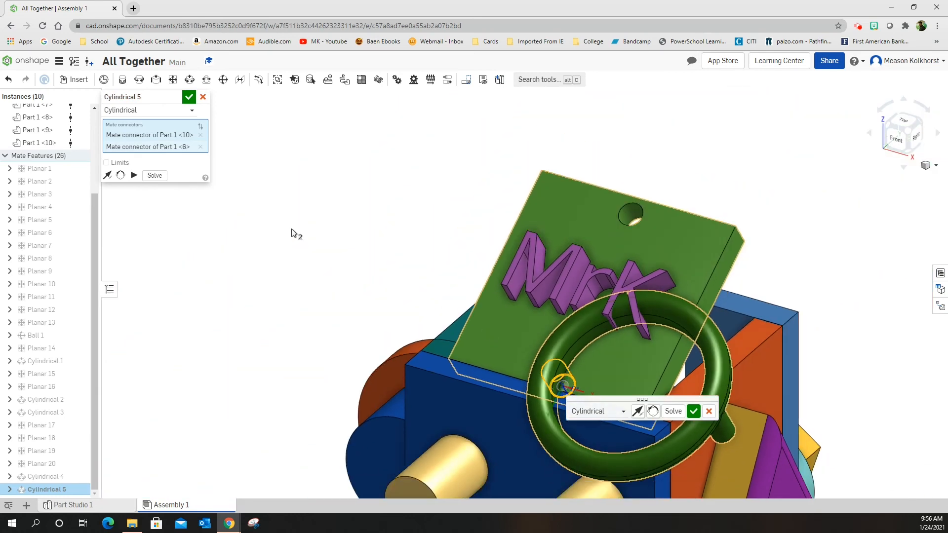
click(189, 98)
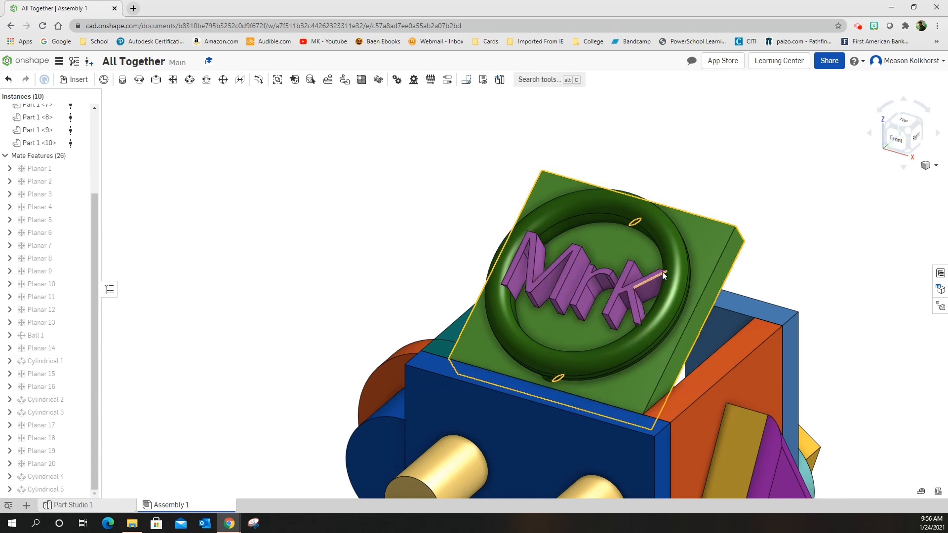
scroll(665, 272, up, 5)
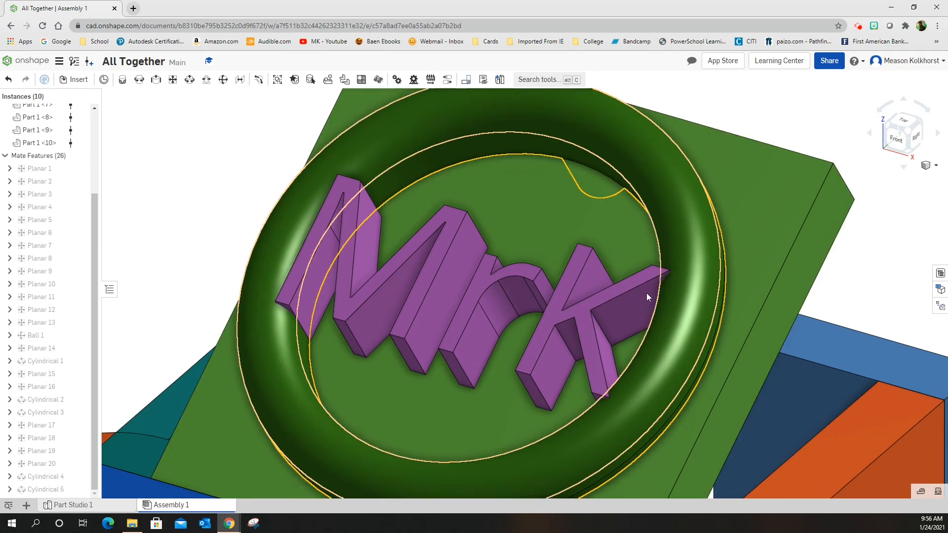
scroll(444, 338, down, 2)
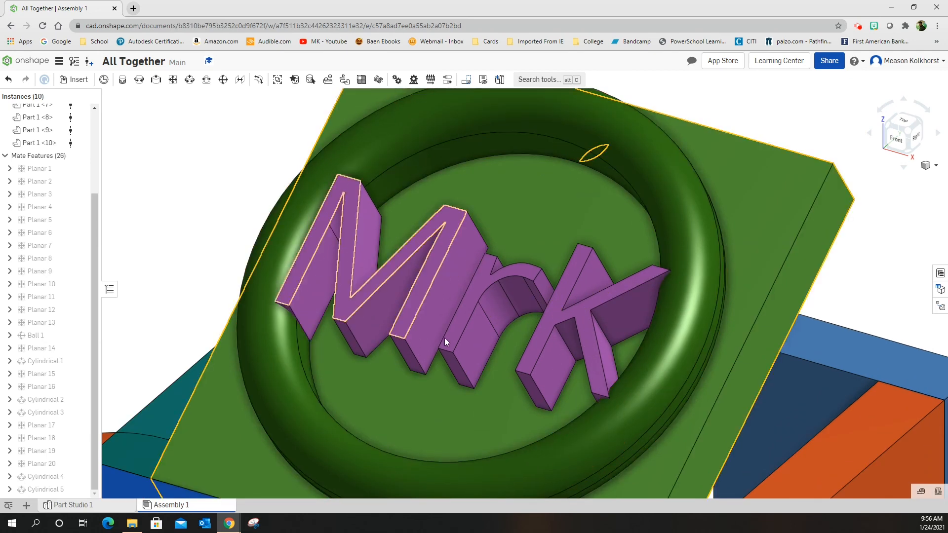
scroll(574, 366, down, 3)
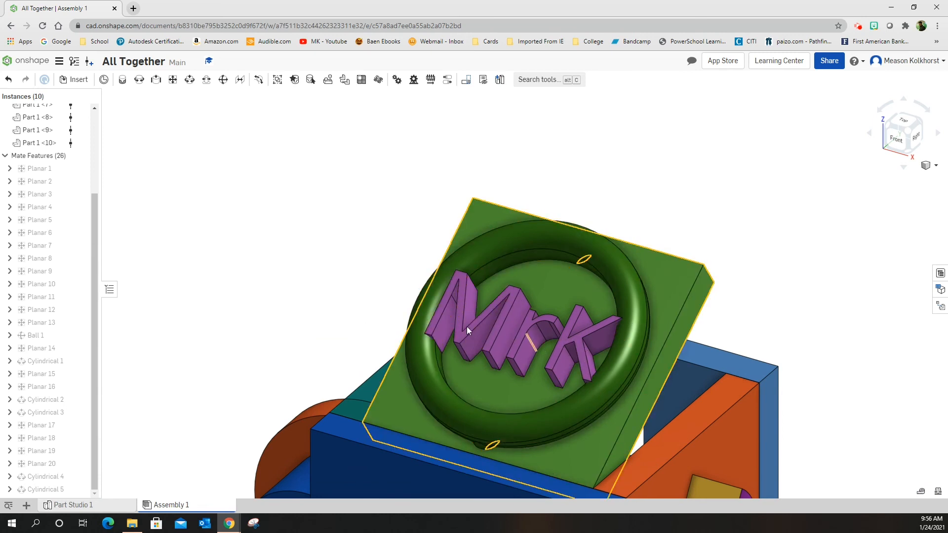
scroll(540, 357, down, 3)
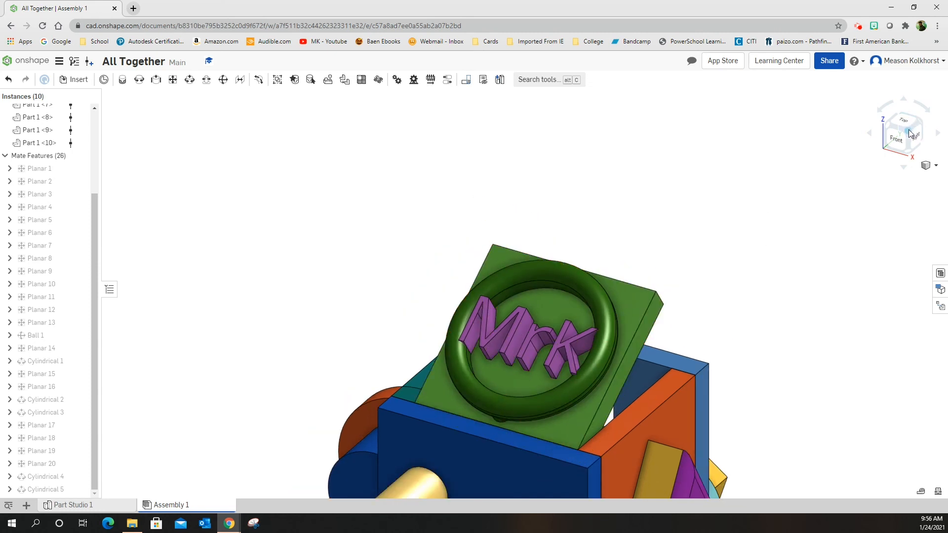
key(f)
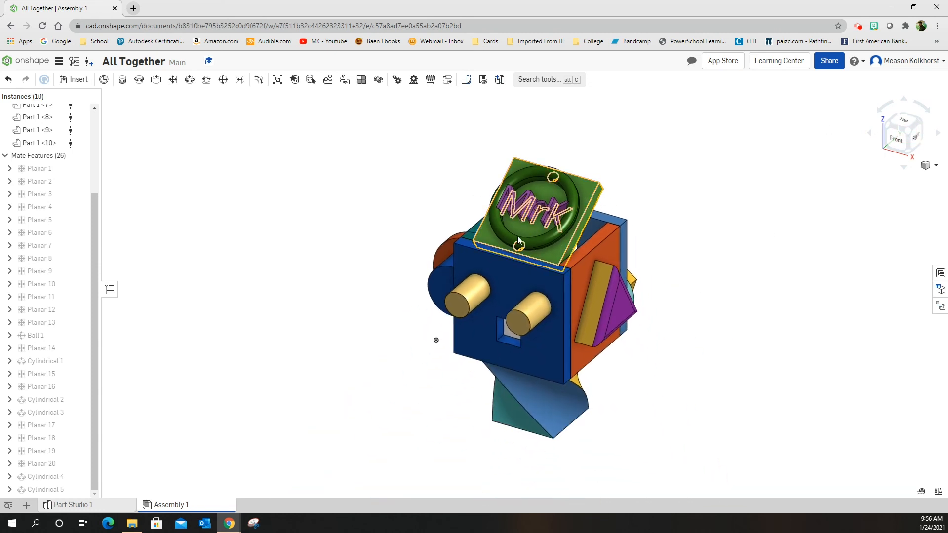